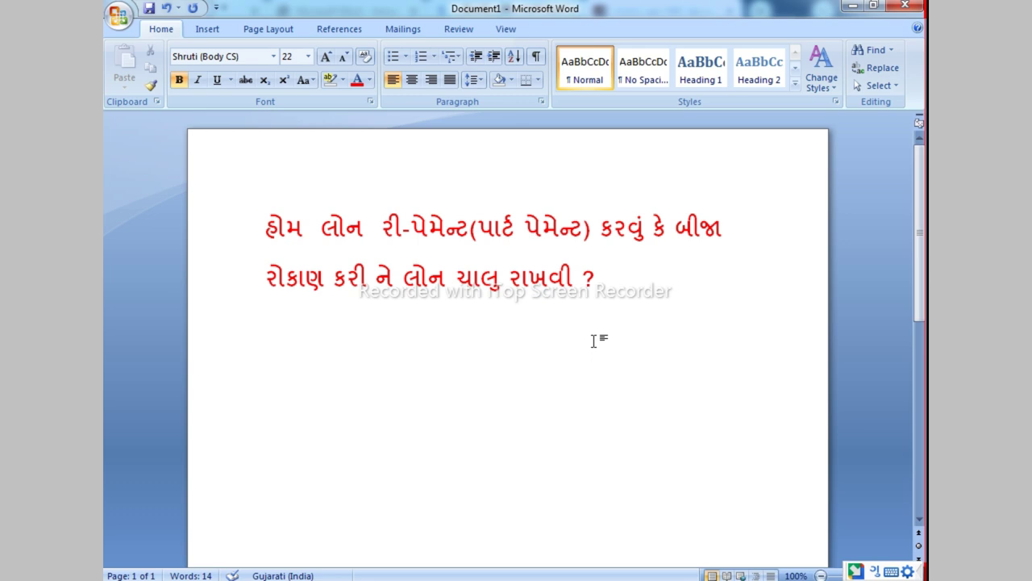
Switch to the Excel loan workbook and examine the loan amount, interest rate and yearly interest formula in D4, D5 and D7
key("Return")
key("alt+Tab")
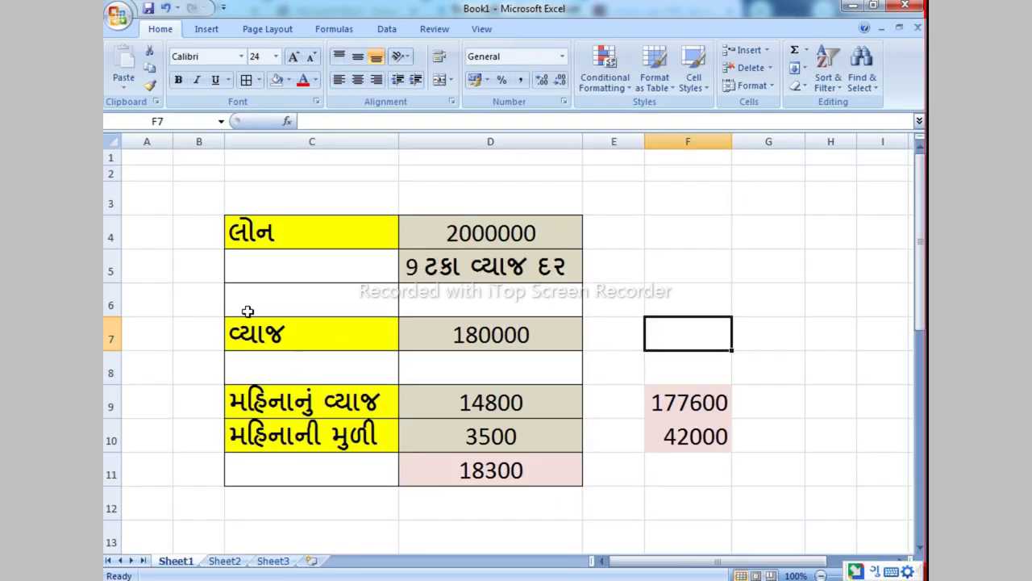
left_click(259, 239)
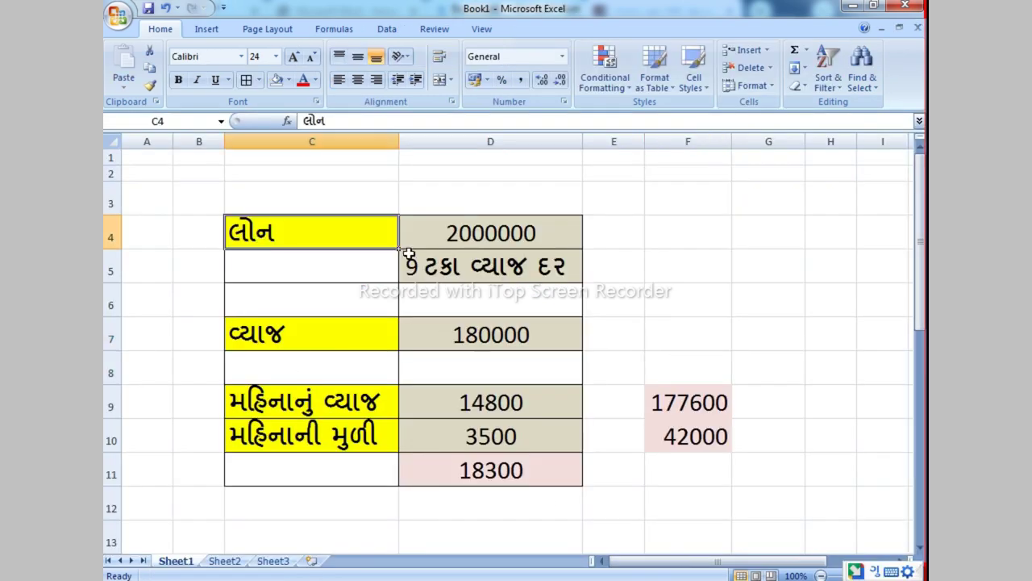
left_click(476, 237)
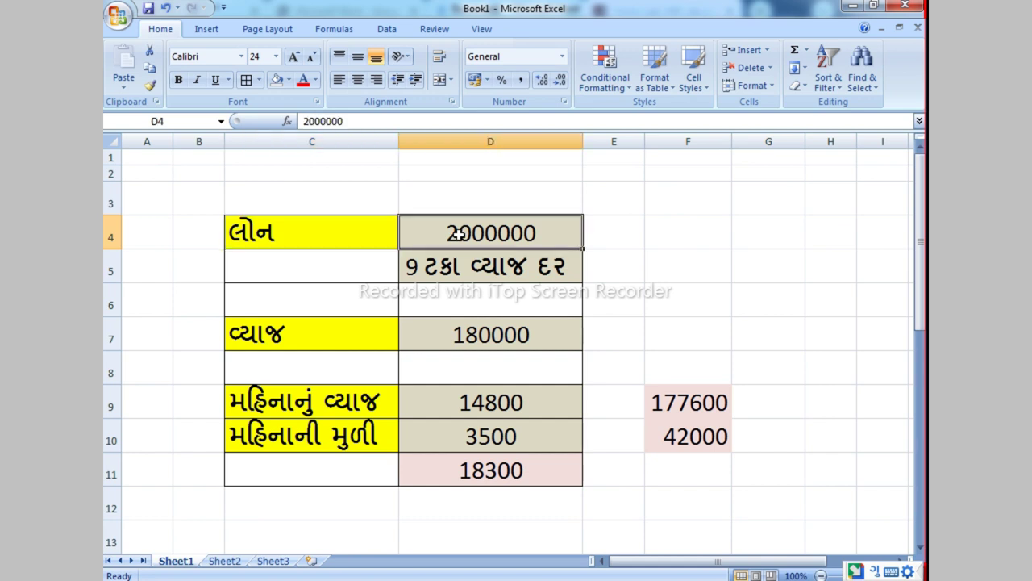
left_click(444, 276)
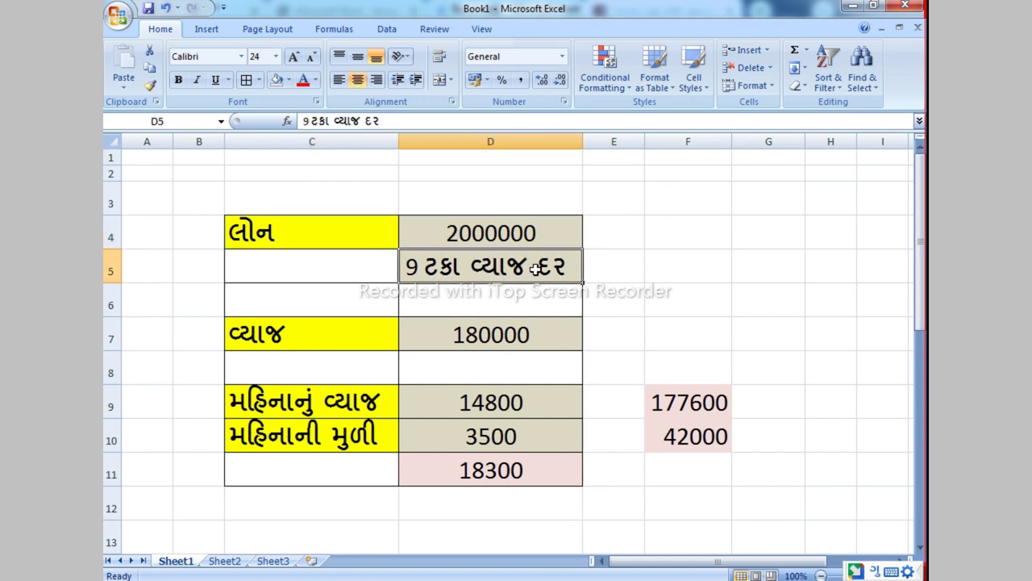
left_click(461, 338)
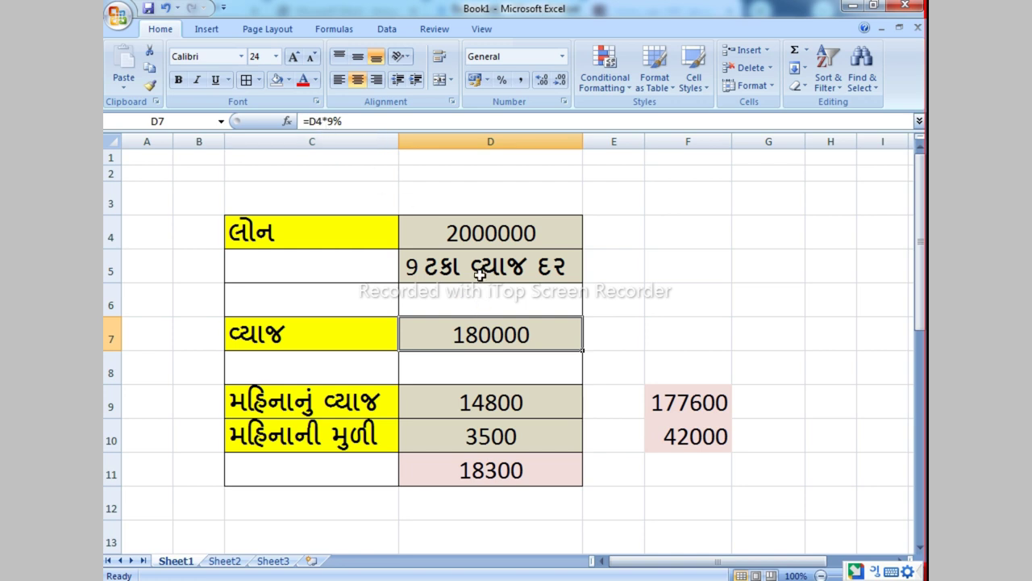
left_click(474, 234)
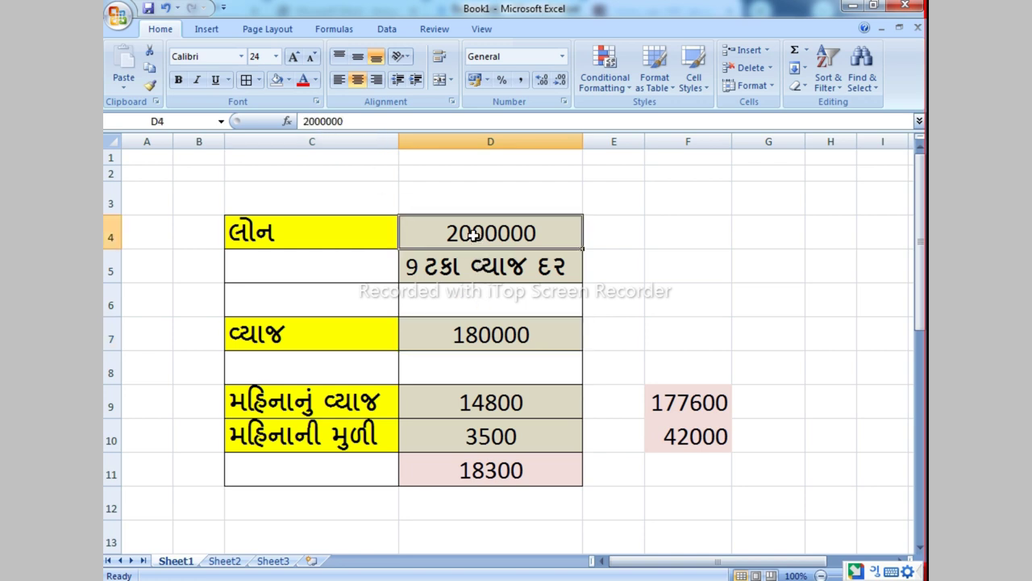
left_click(492, 338)
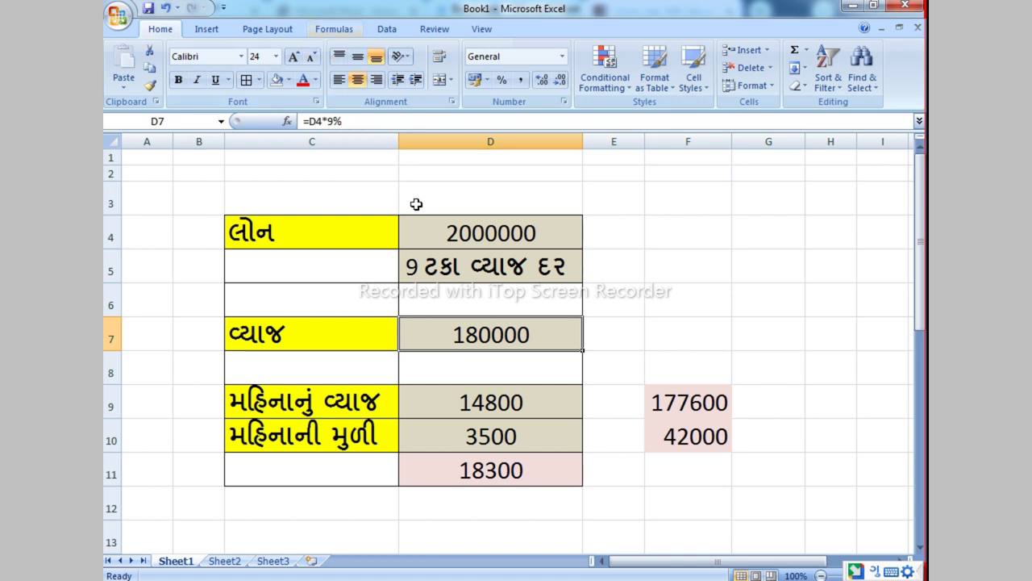
left_click(482, 230)
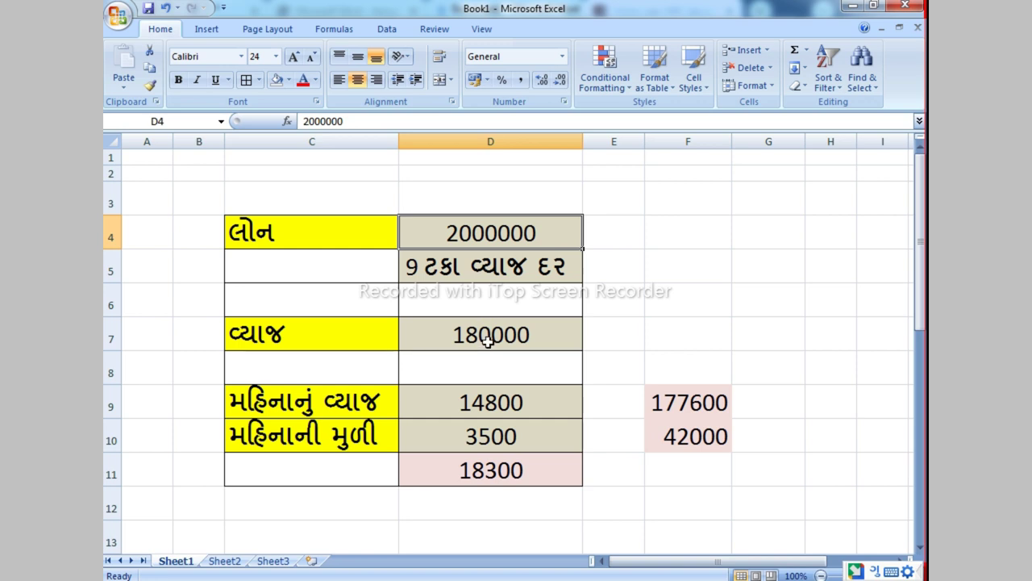
left_click(490, 340)
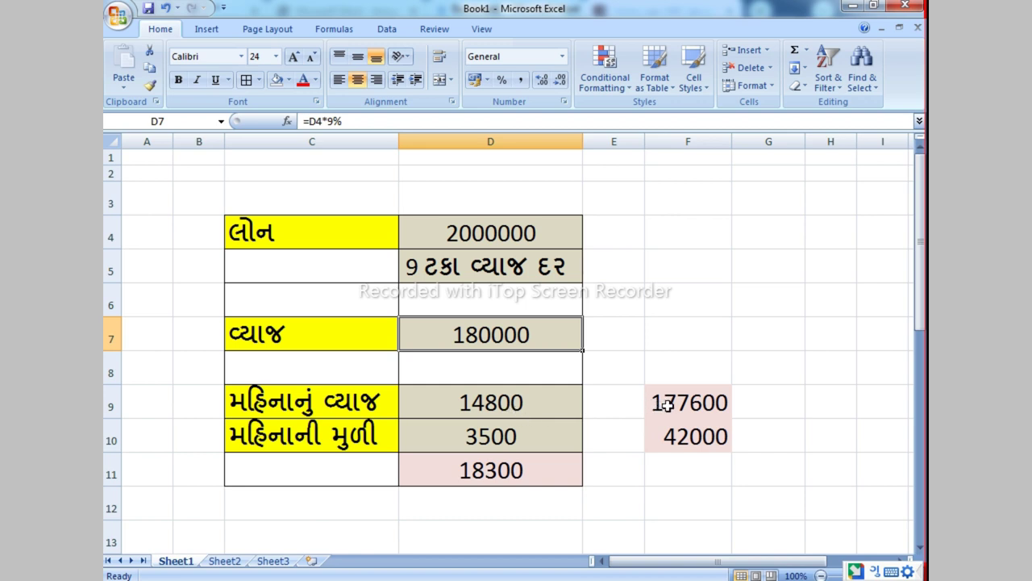
Examine the monthly interest and monthly principal in D9 and D10 and the formula adding them in D11
left_click(505, 405)
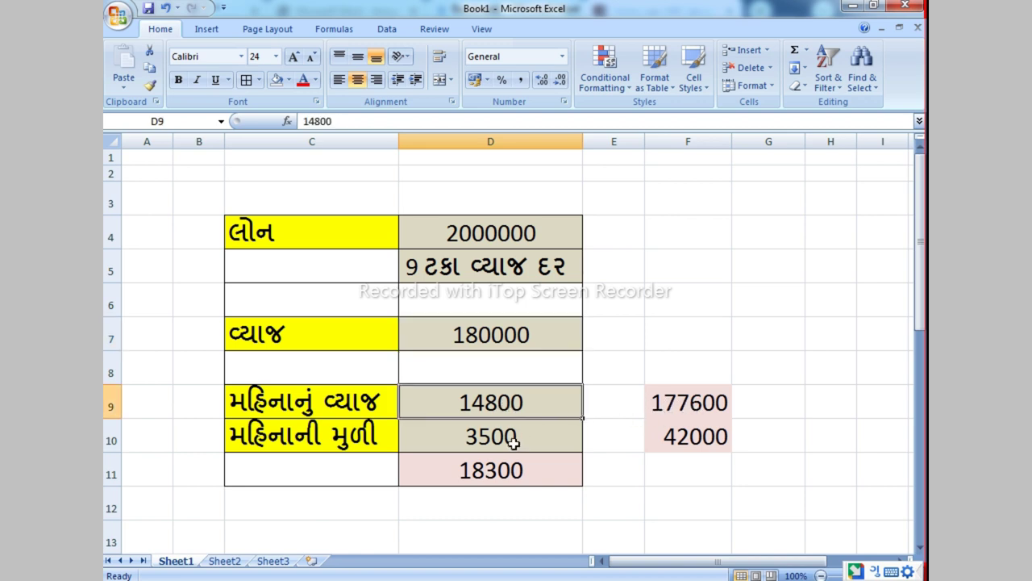
left_click(466, 476)
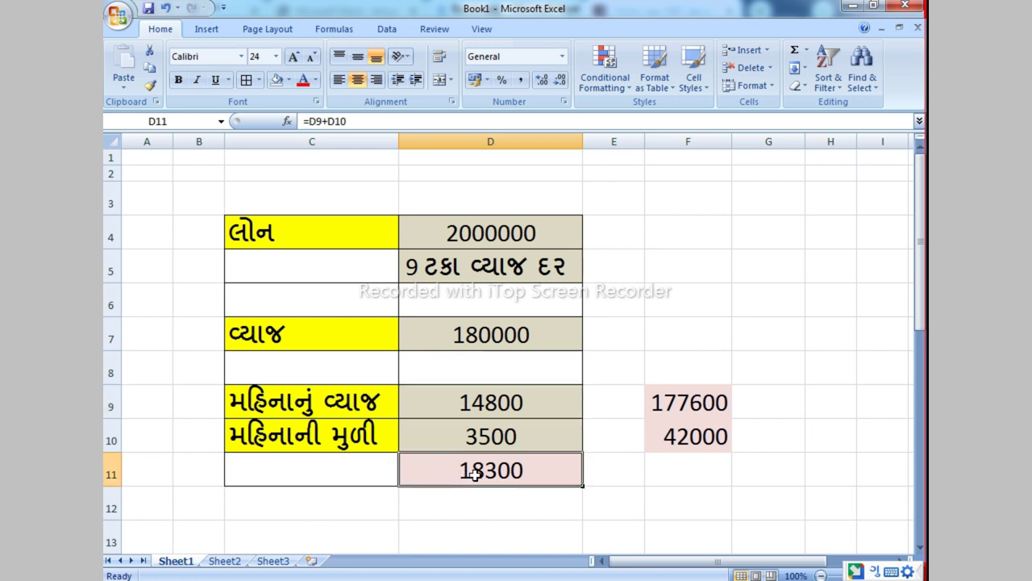
left_click(491, 402)
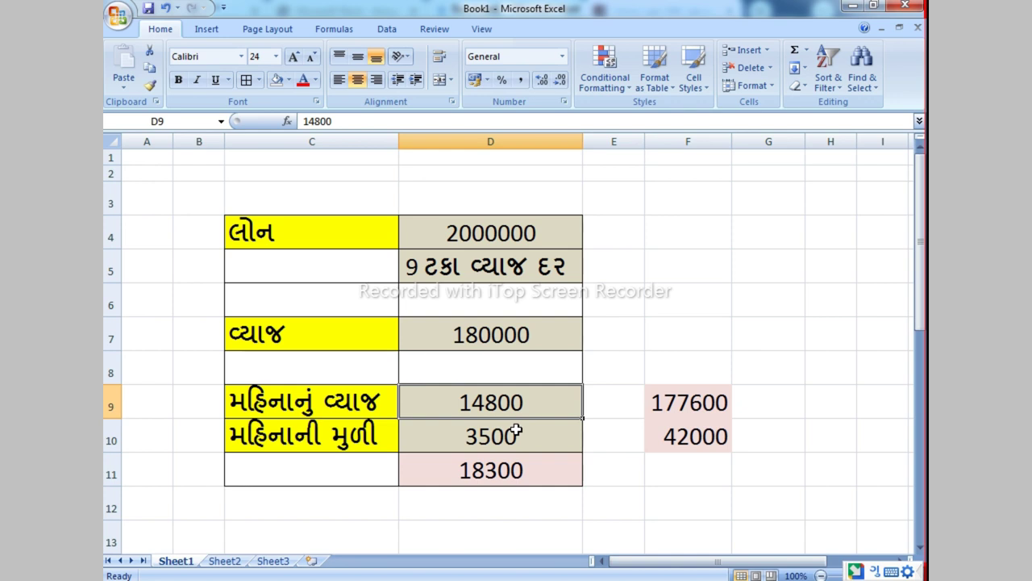
left_click(481, 443)
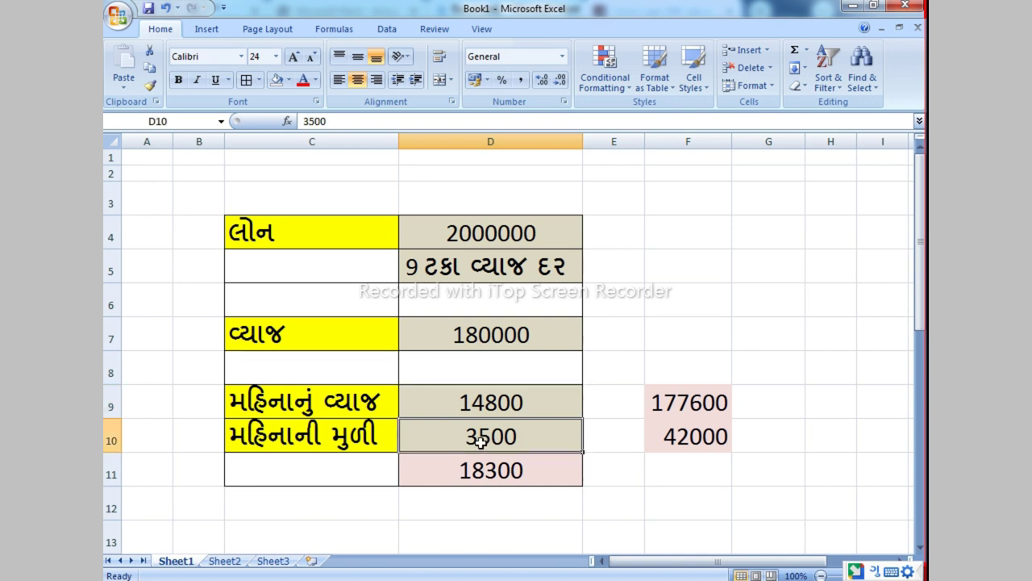
double_click(380, 439)
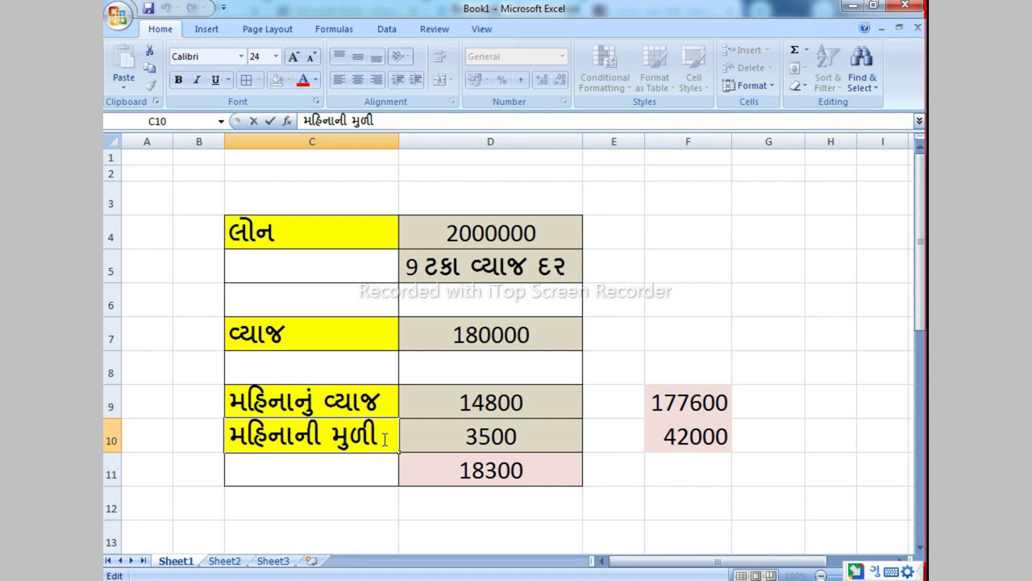
left_click(492, 408)
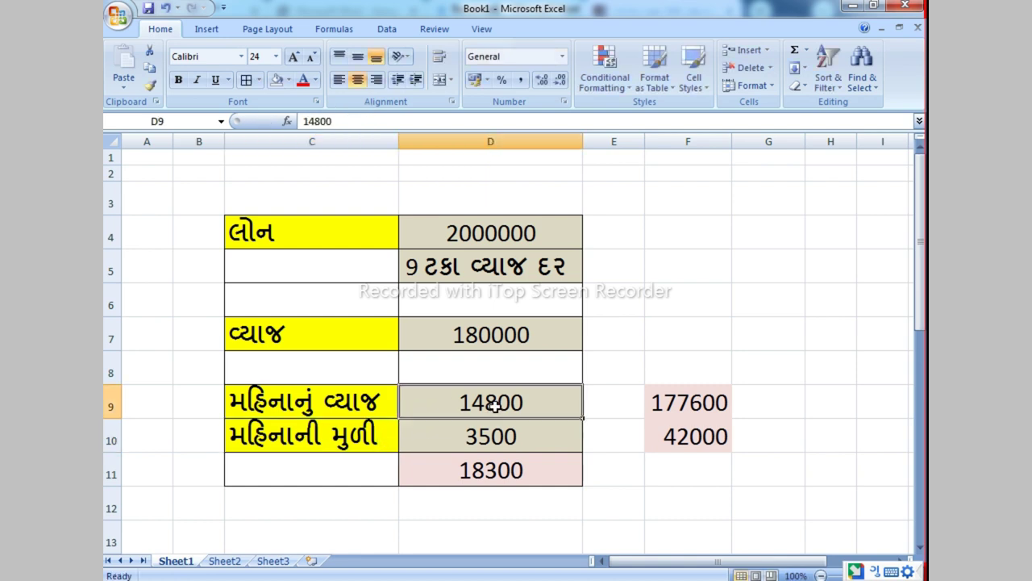
Examine the twelve-month interest and principal formulas in F9 and F10 against the monthly principal in D10 and the loan amount in D4
left_click(686, 407)
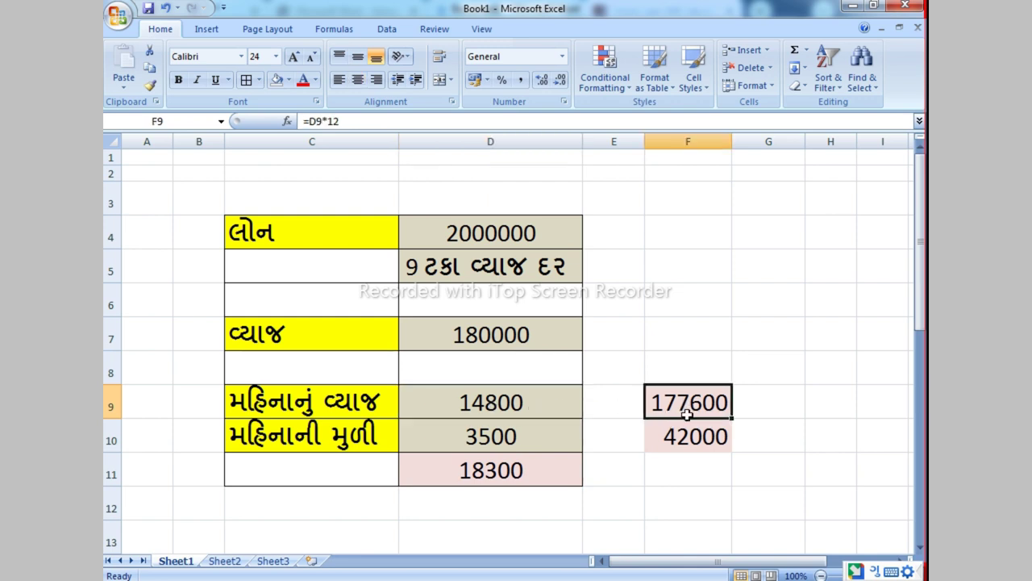
left_click(489, 449)
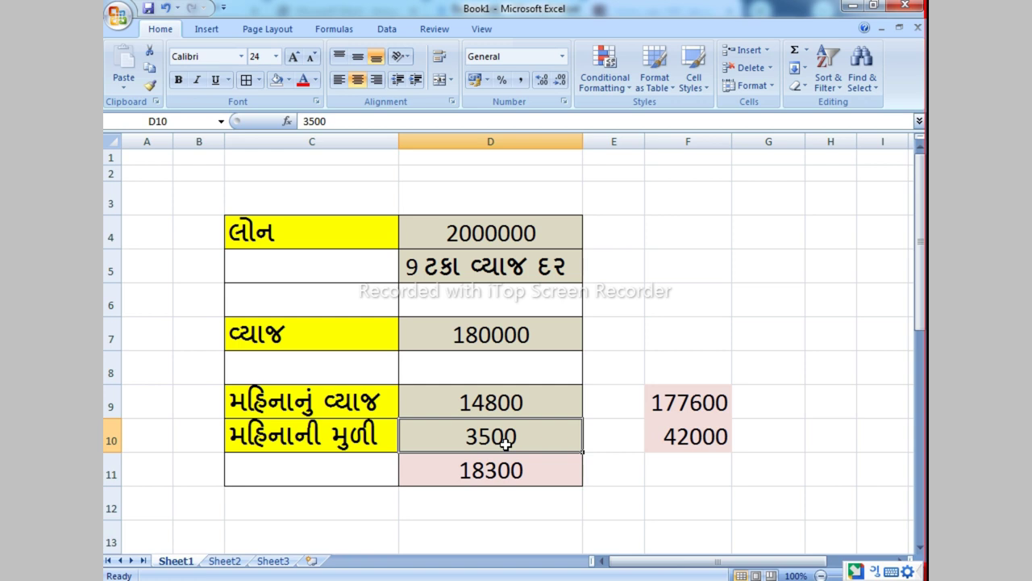
left_click(686, 444)
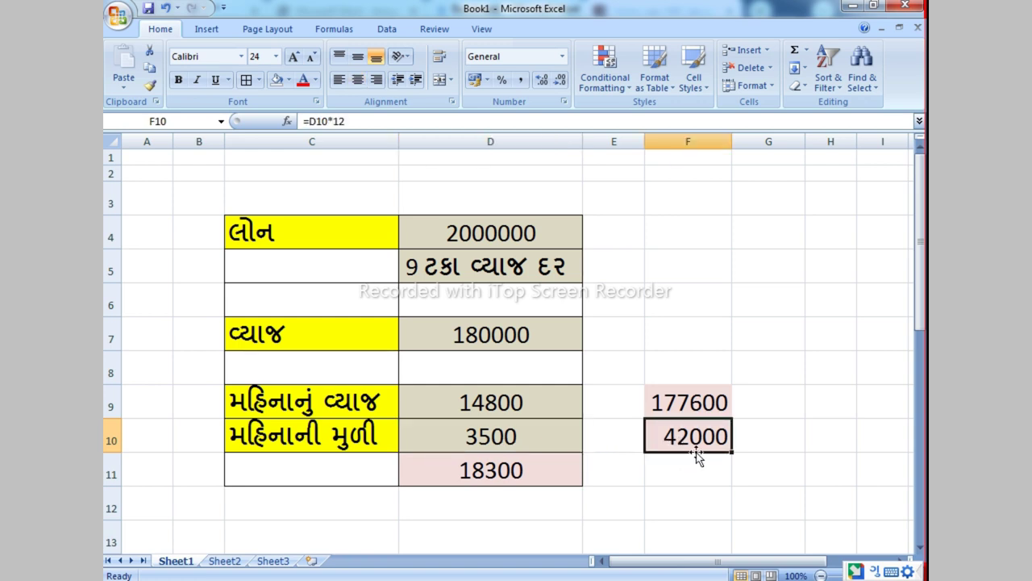
left_click(517, 232)
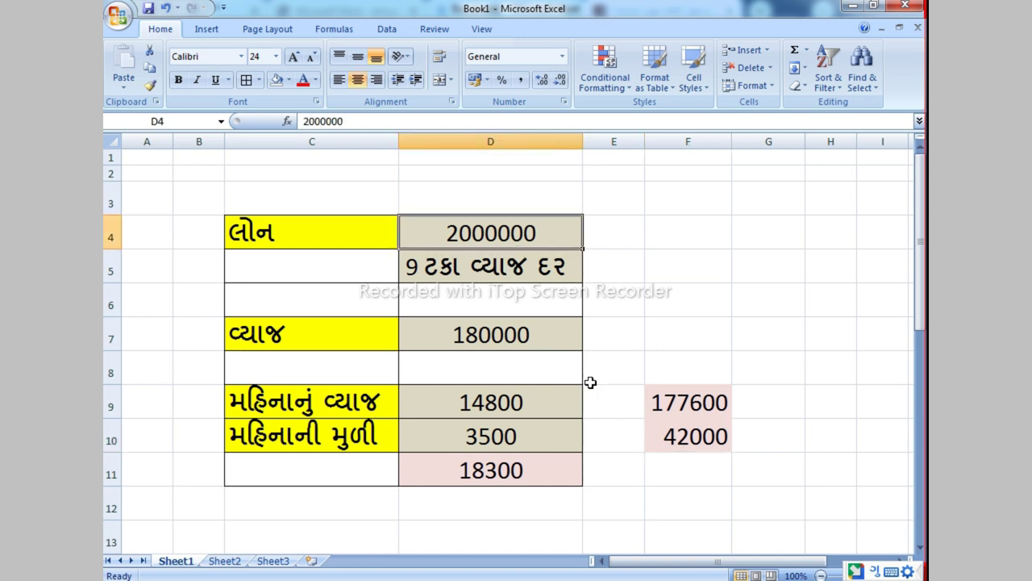
left_click(673, 443)
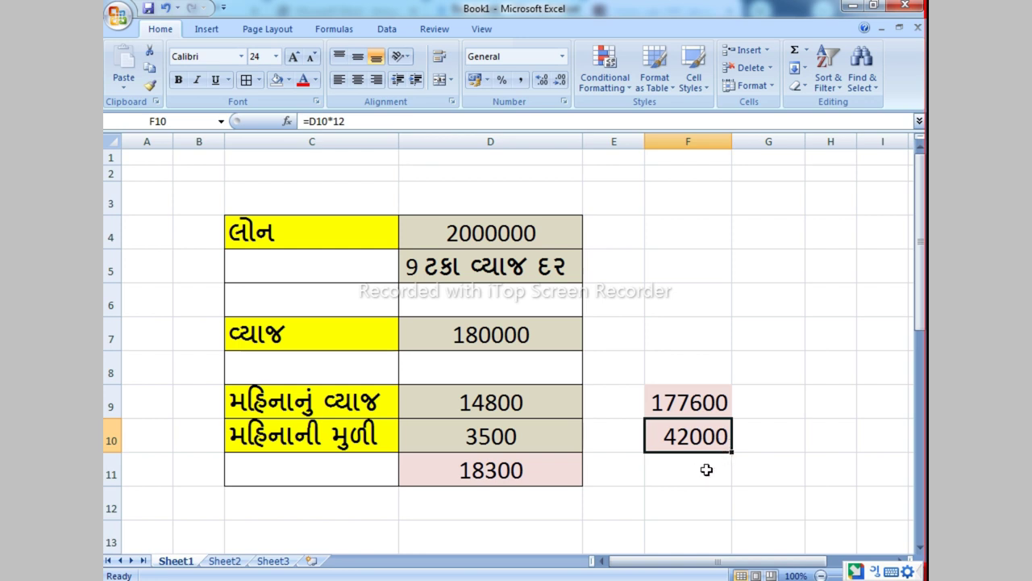
left_click(677, 412)
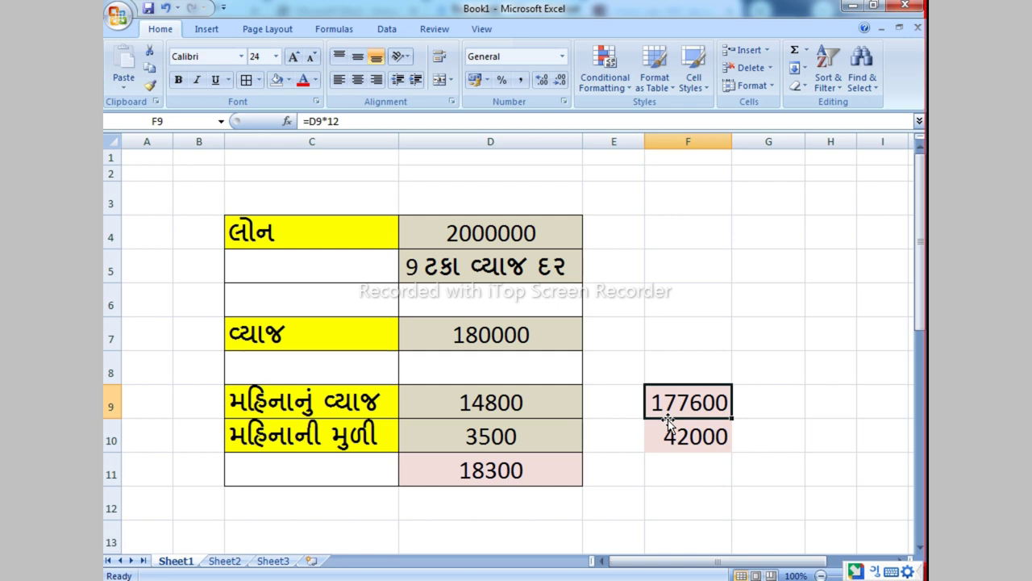
Compare the yearly interest in D7 with F9, and review the monthly instalment in D11 against the yearly interest and principal split
left_click(486, 339)
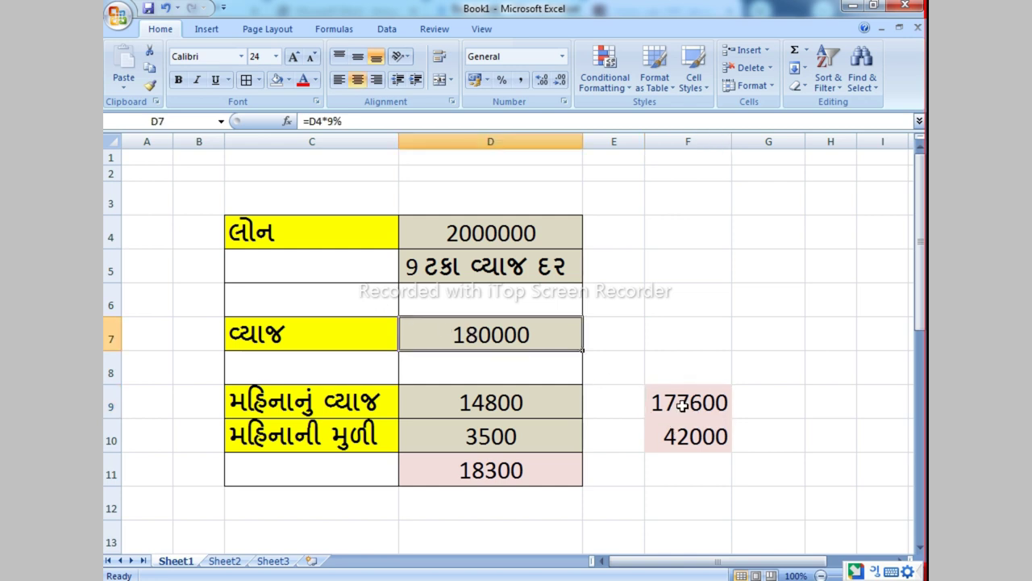
left_click(681, 406)
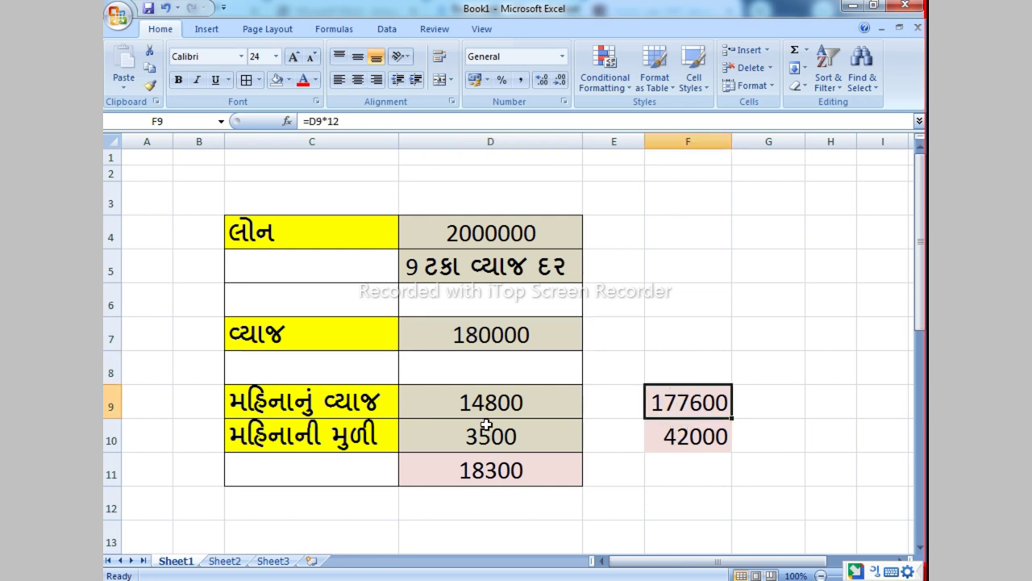
left_click(494, 474)
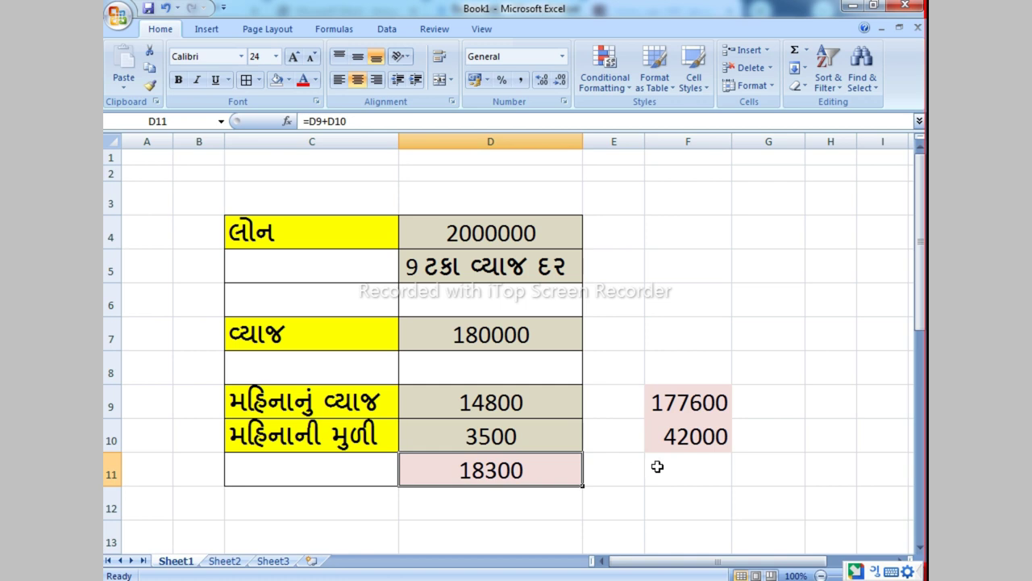
left_click(694, 437)
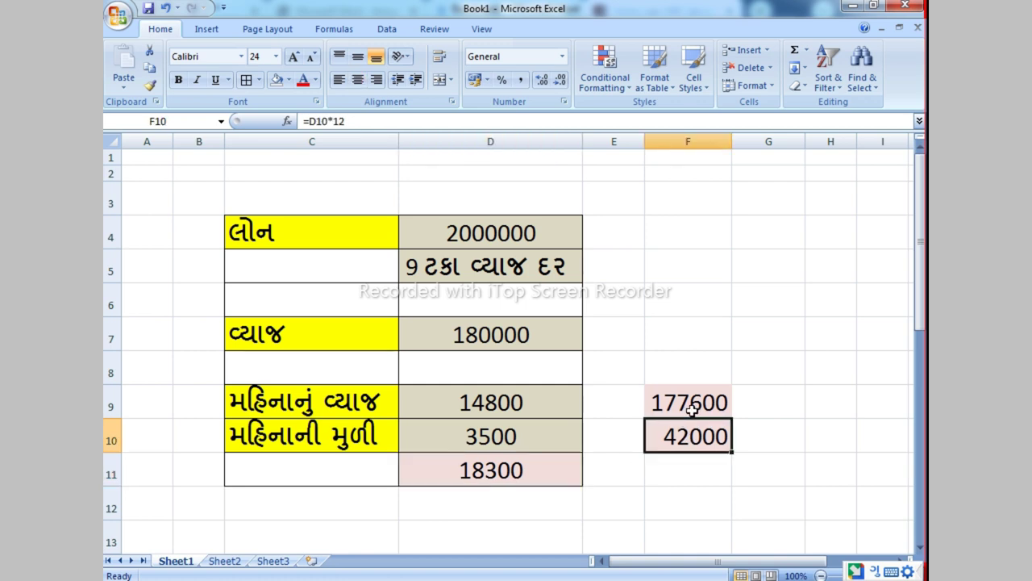
left_click(692, 410)
left_click(689, 436)
left_click(691, 410)
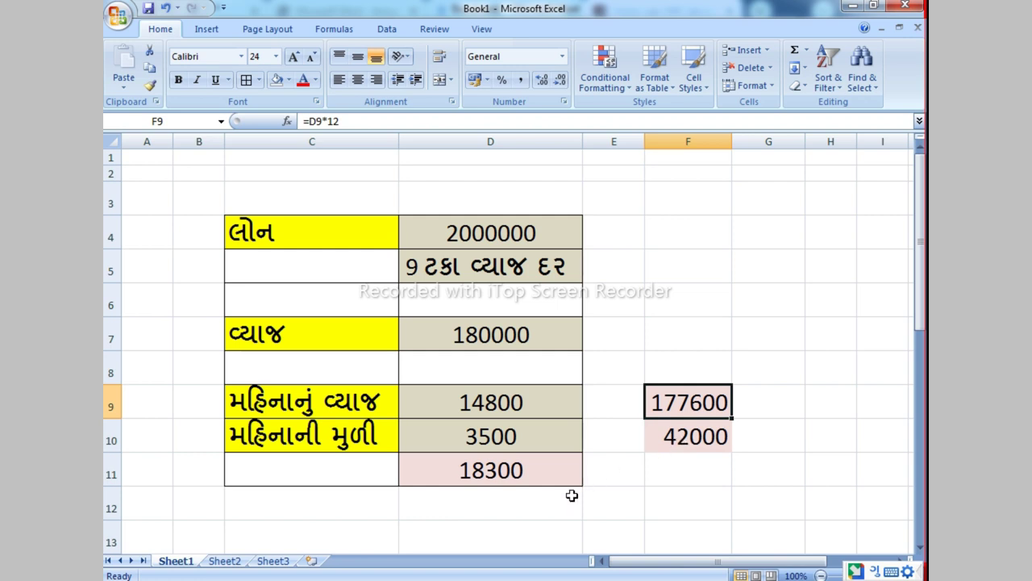
left_click(516, 494)
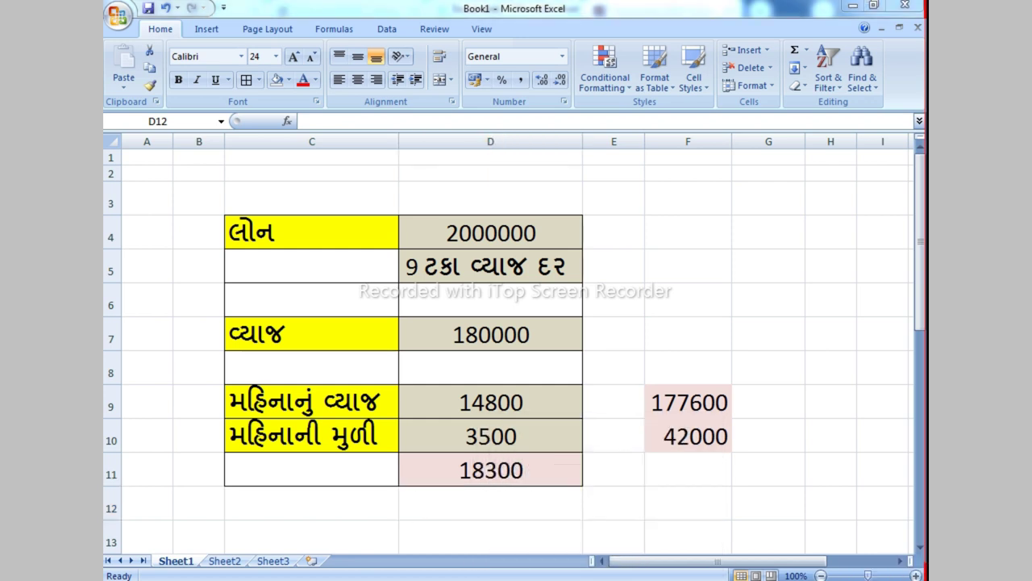
Switch to the Word document and review the red Gujarati question about home loan part-payment versus other investments
key("alt+Tab")
left_click(266, 228)
left_click_drag(266, 228, 685, 320)
left_click(627, 320)
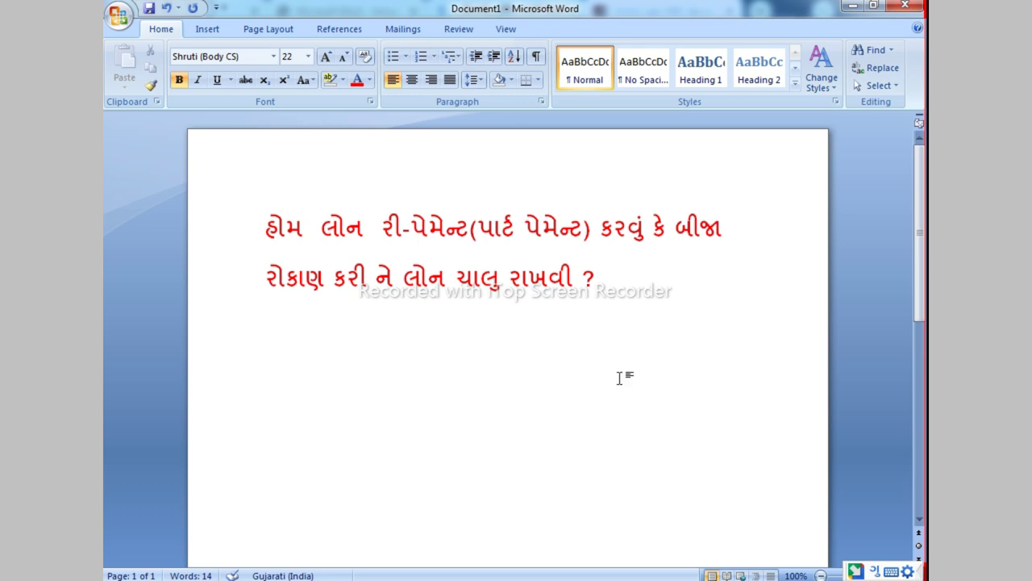
Return to the Excel loan workbook and compare the 9% yearly interest in D7 with the twelve-month interest in F9
key("alt+Tab")
left_click(428, 345)
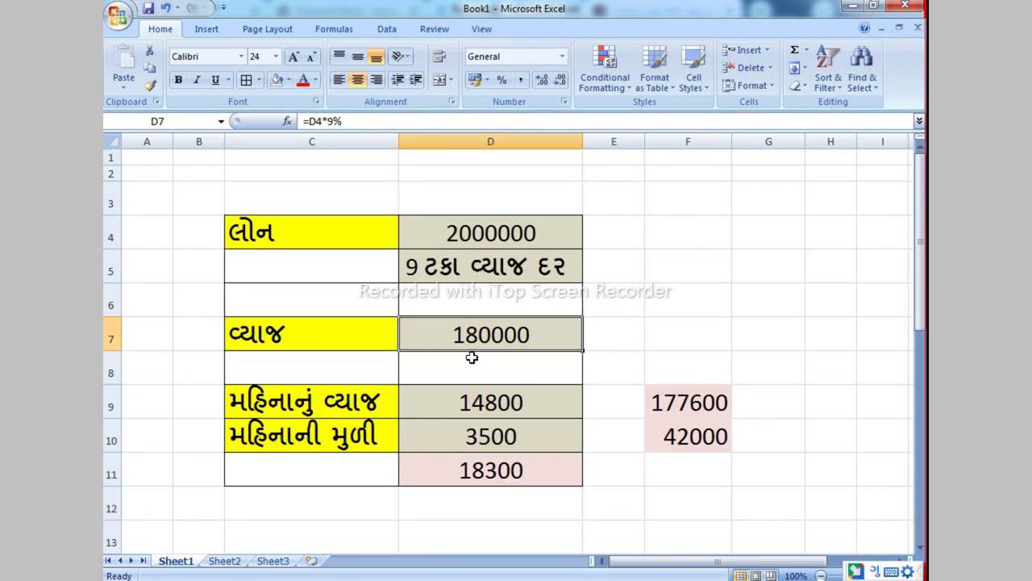
left_click(635, 407)
left_click(662, 410)
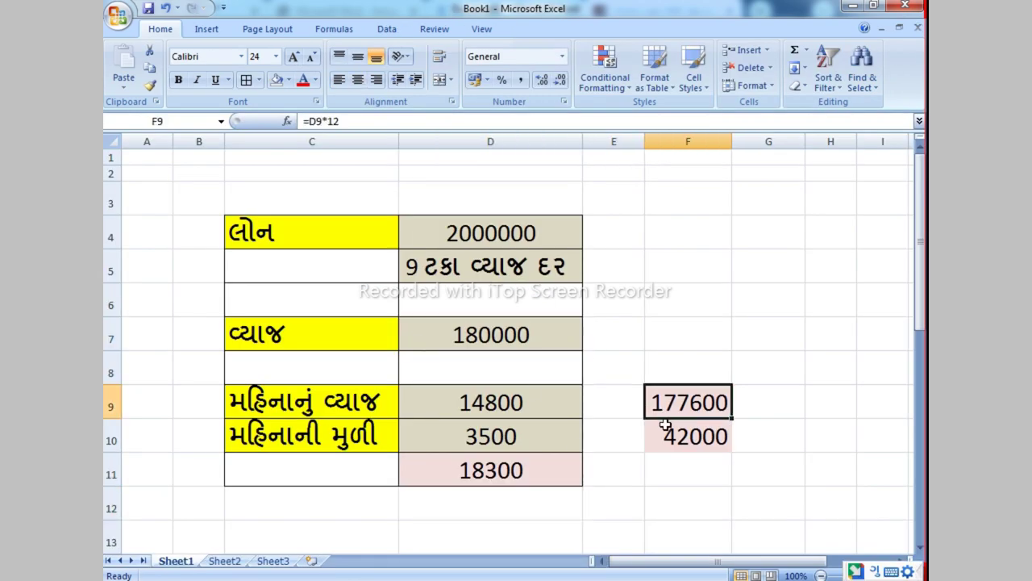
left_click(511, 345)
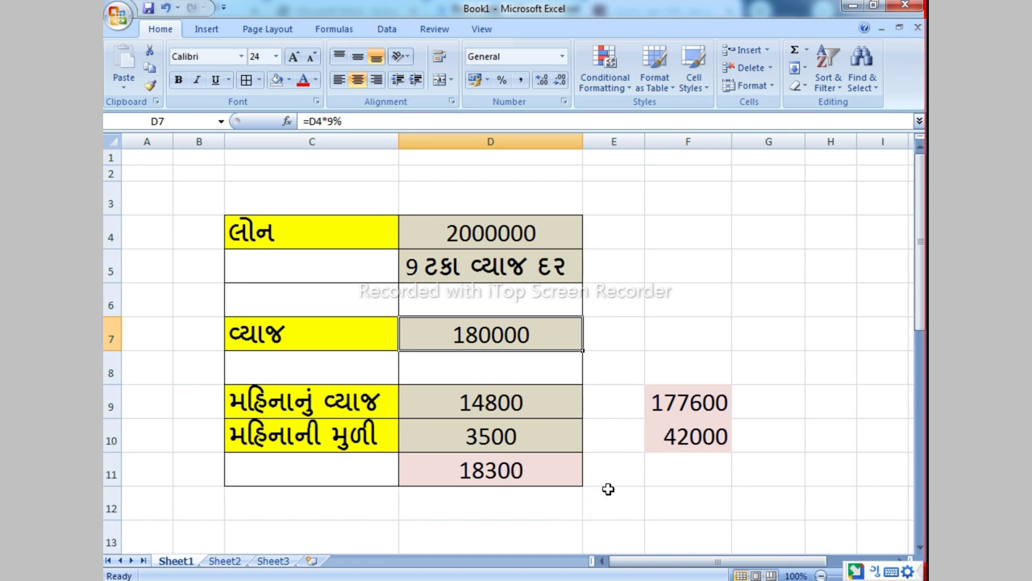
mouse_move(573, 577)
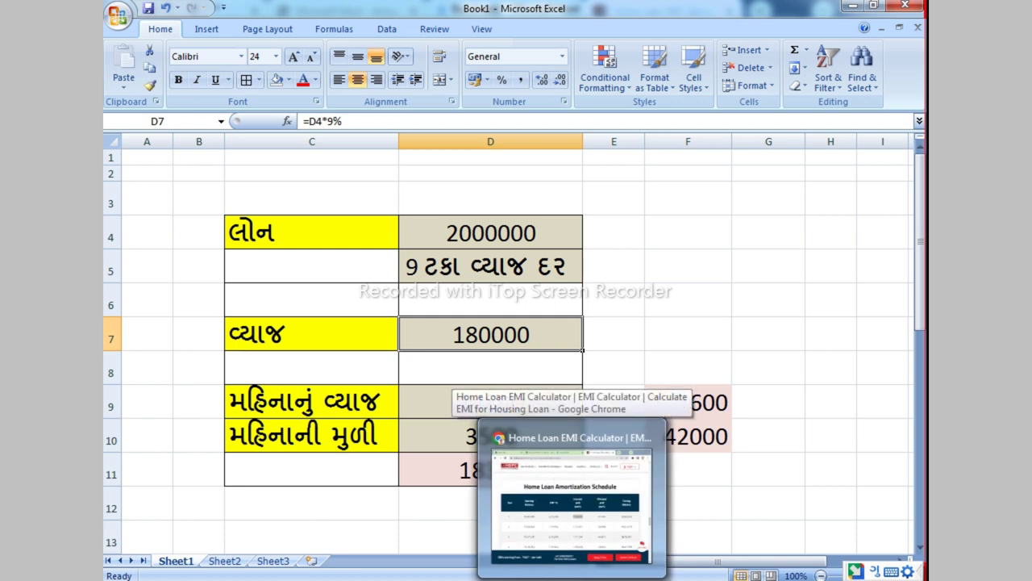
left_click(663, 373)
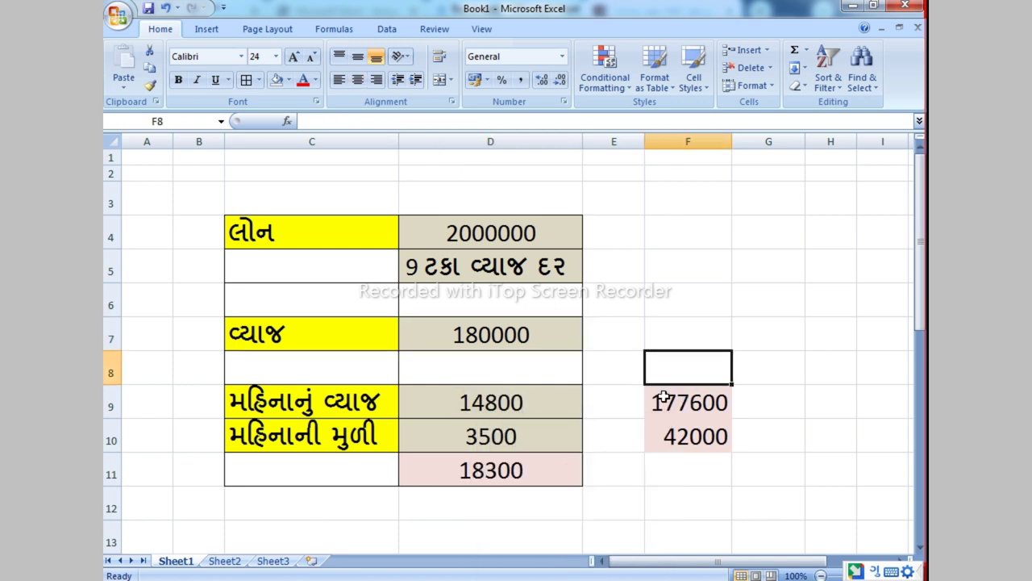
left_click(663, 407)
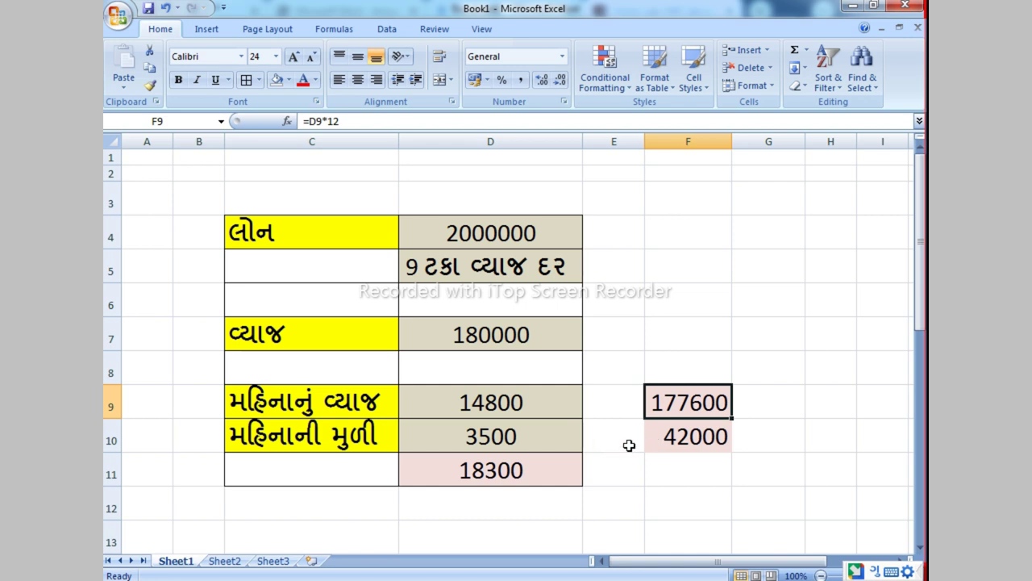
left_click(768, 414)
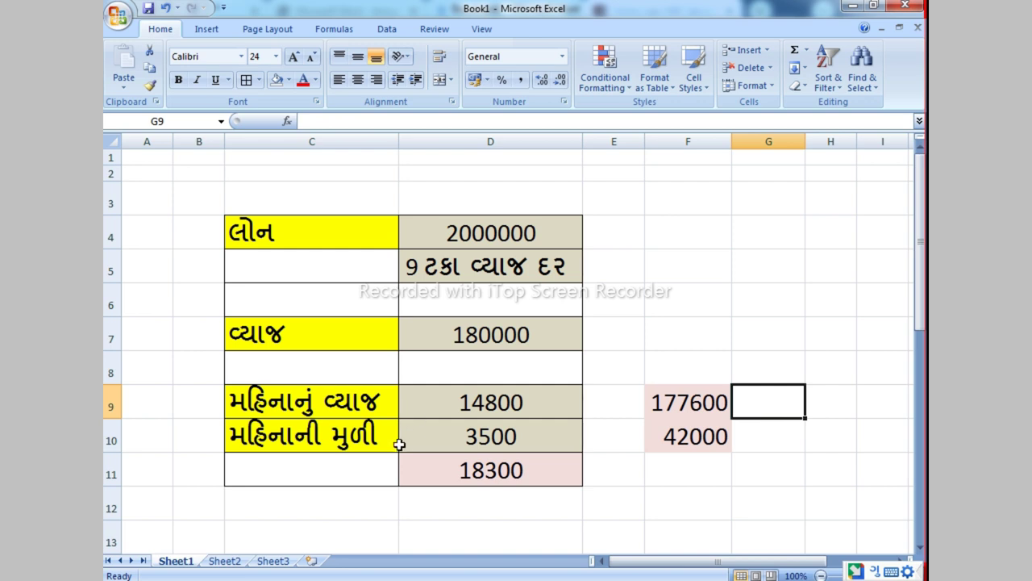
Review the monthly instalment formula in D11, which adds the monthly interest in D9 and monthly principal in D10
left_click(492, 478)
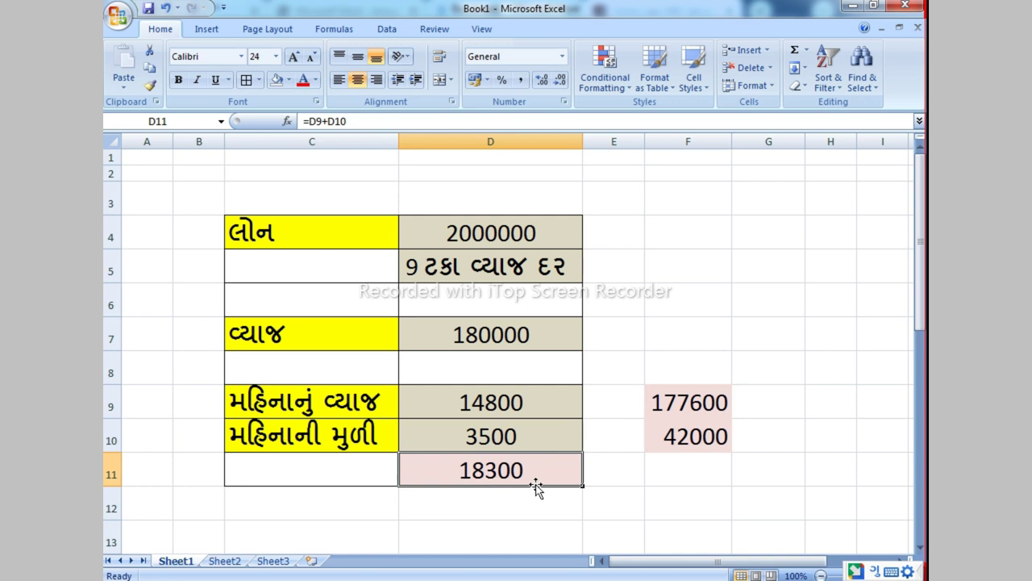
left_click(607, 410)
left_click(780, 408)
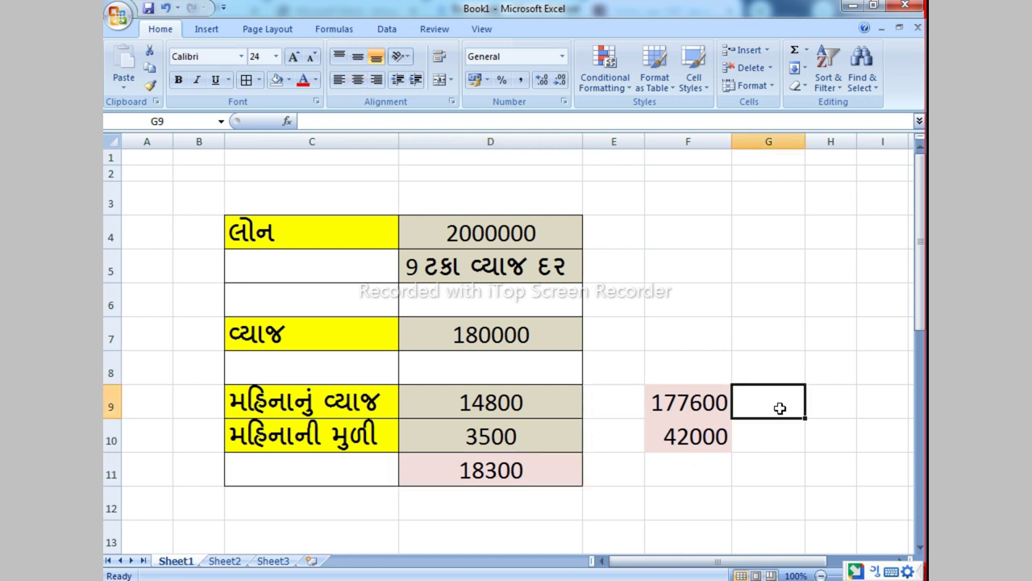
left_click(466, 476)
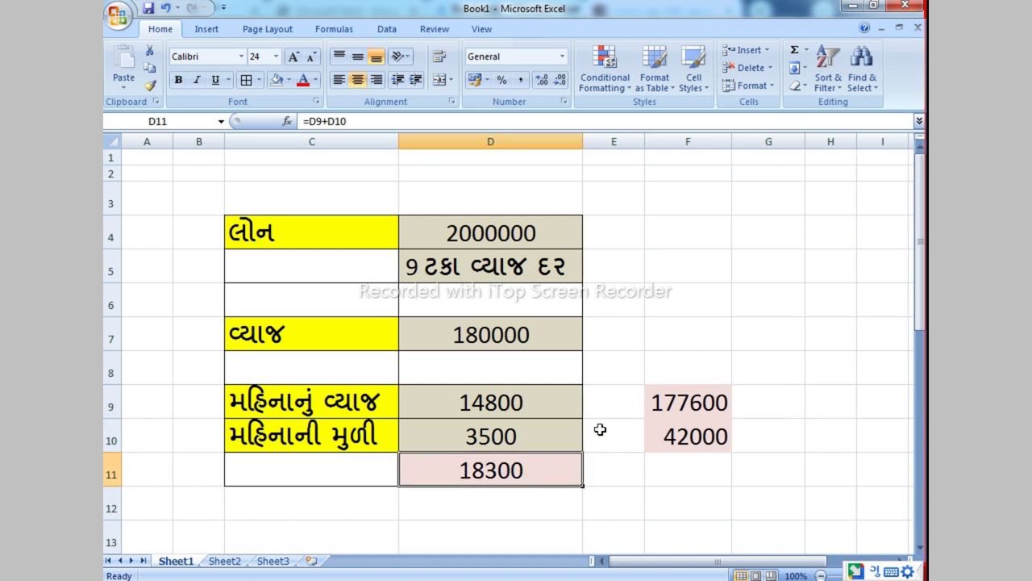
left_click(207, 407)
type("240")
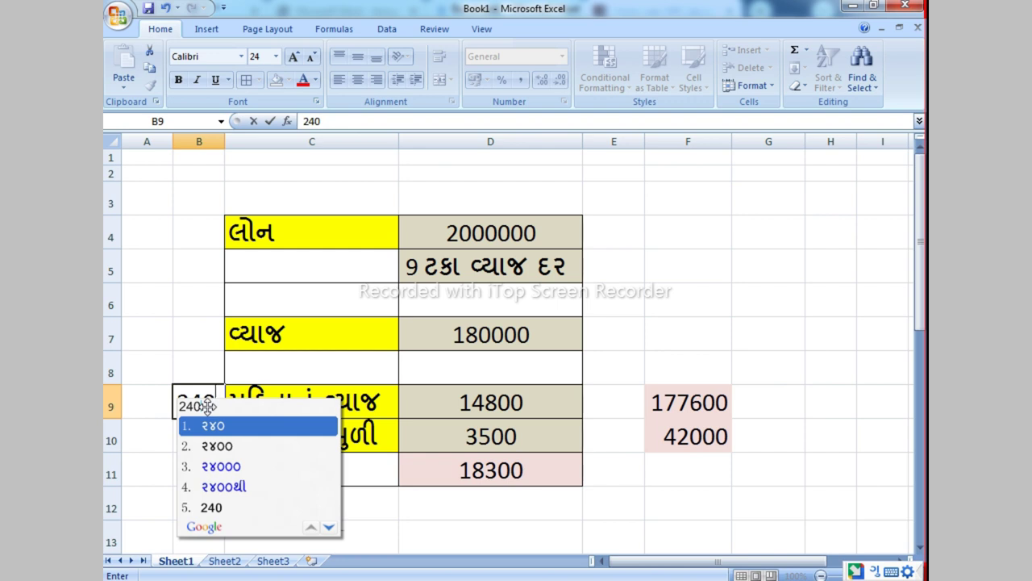
key("Return")
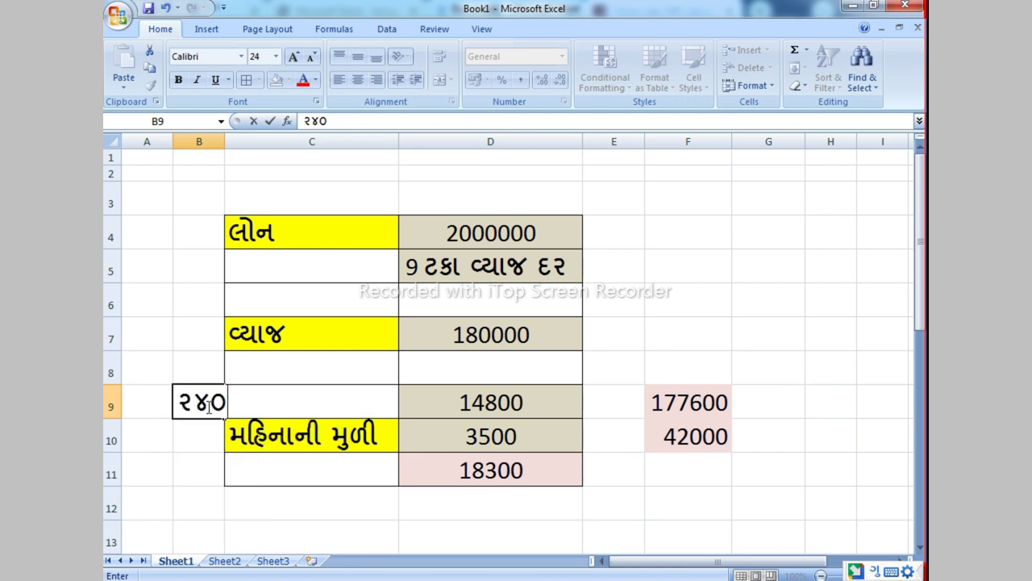
key("BackSpace")
key("BackSpace")
key("BackSpace")
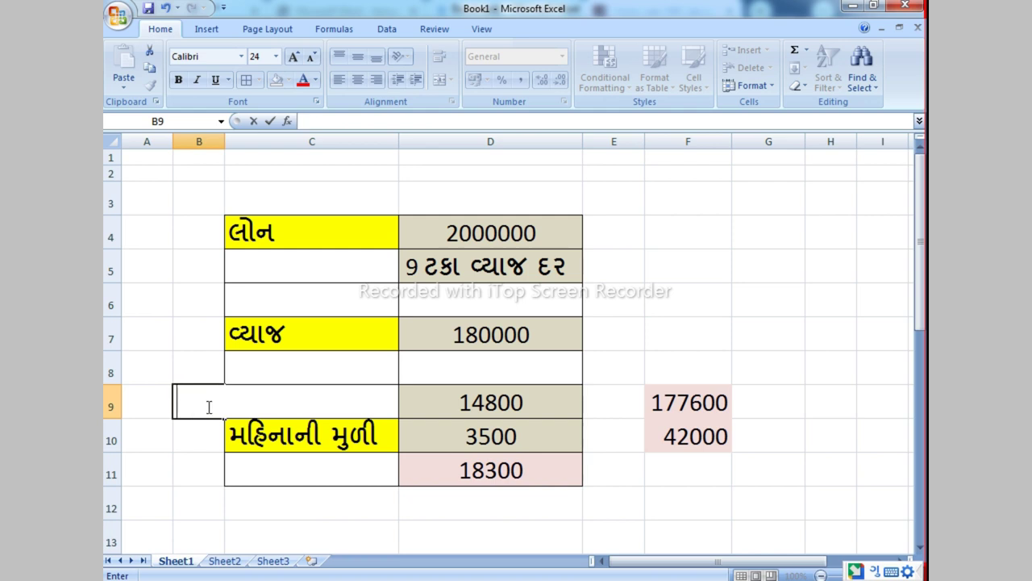
Enter 240 in Gujarati numerals (૨૪૦) in B9 beside the monthly interest label, and widen column B slightly to fit it
type("2")
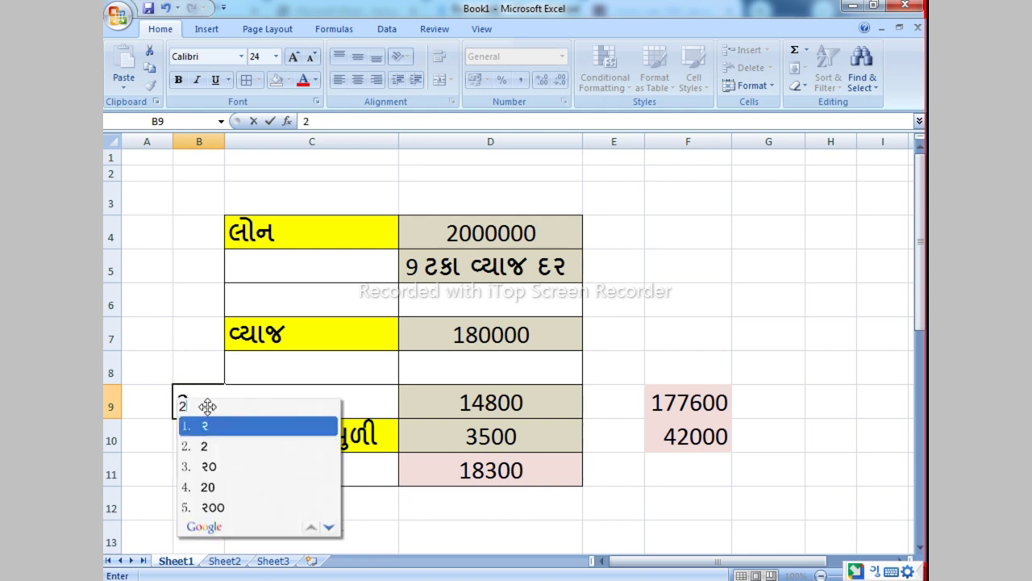
type("40")
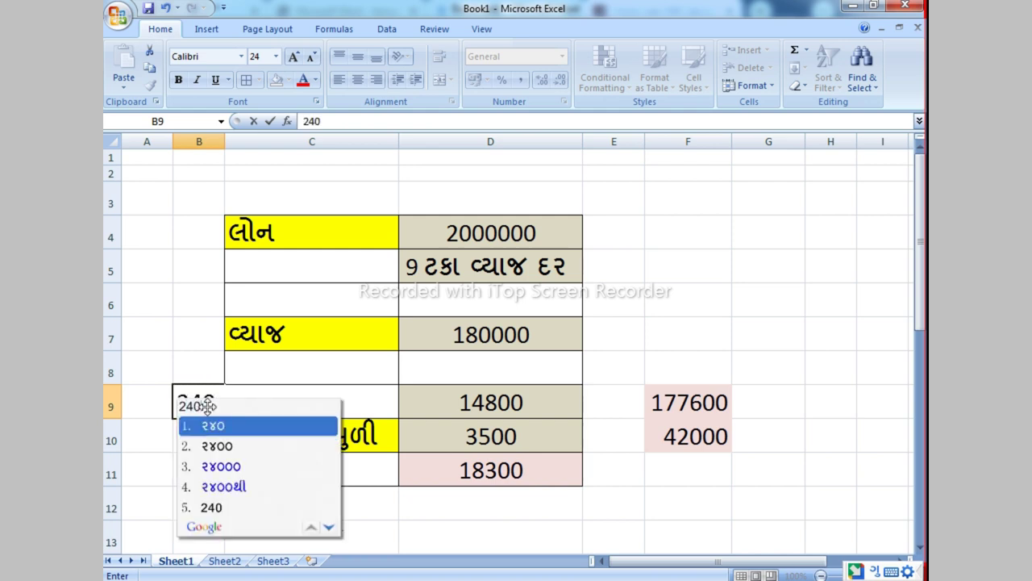
key("space")
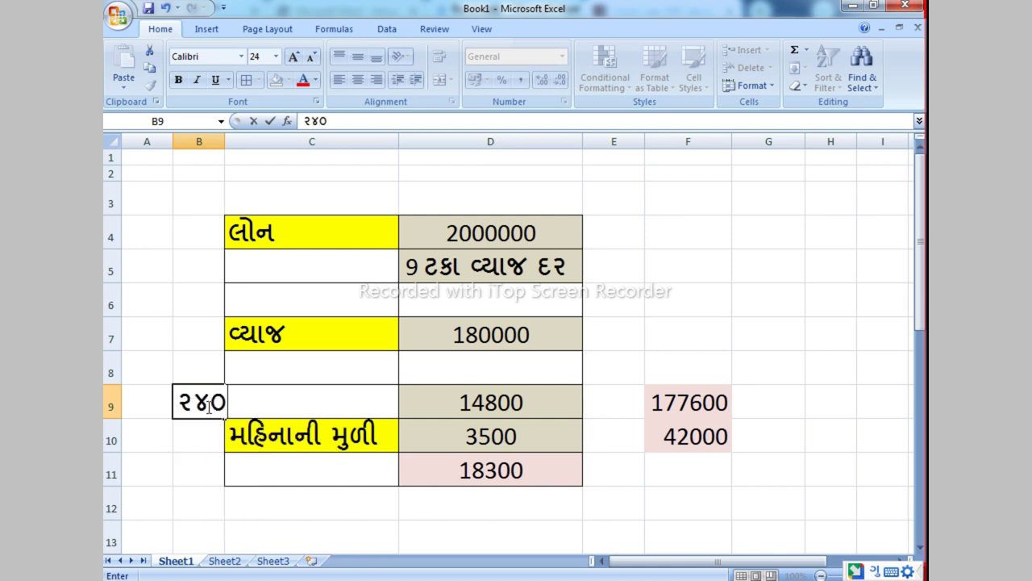
left_click(202, 141)
left_click_drag(225, 141, 233, 145)
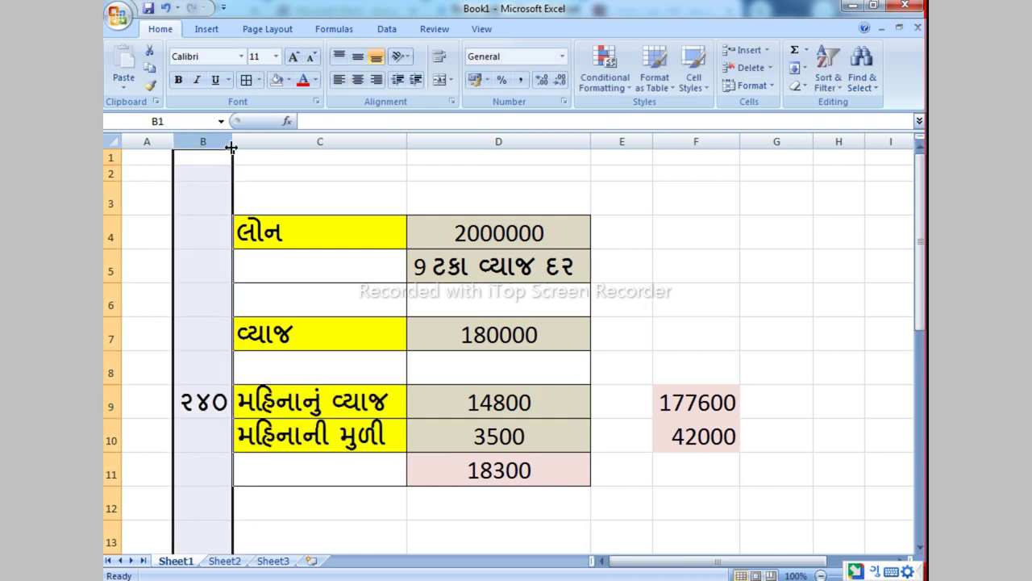
left_click(203, 412)
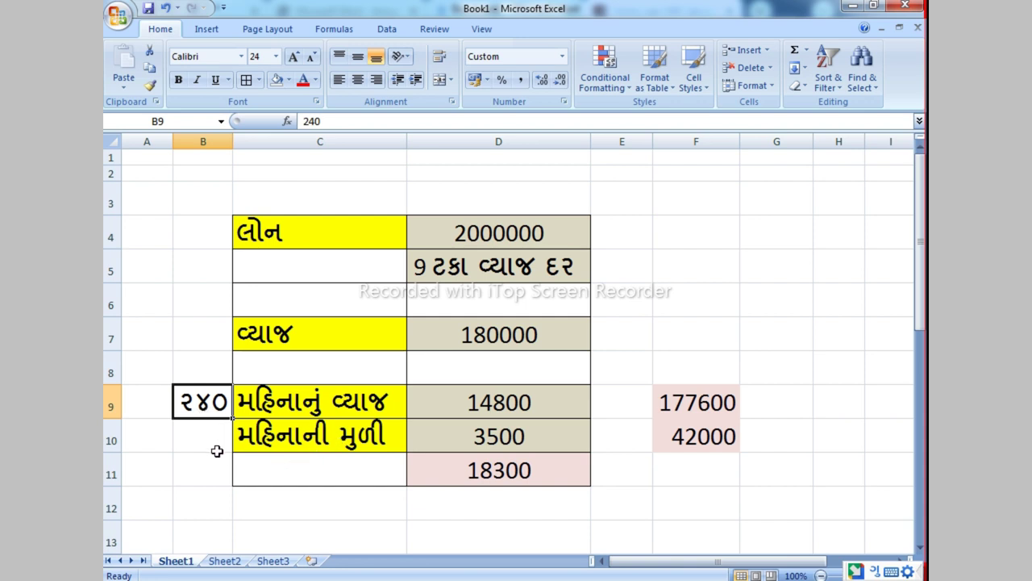
Examine the twelve-month interest in F9, the monthly principal in D10 and the loan amount in D4
left_click(715, 410)
left_click(532, 444)
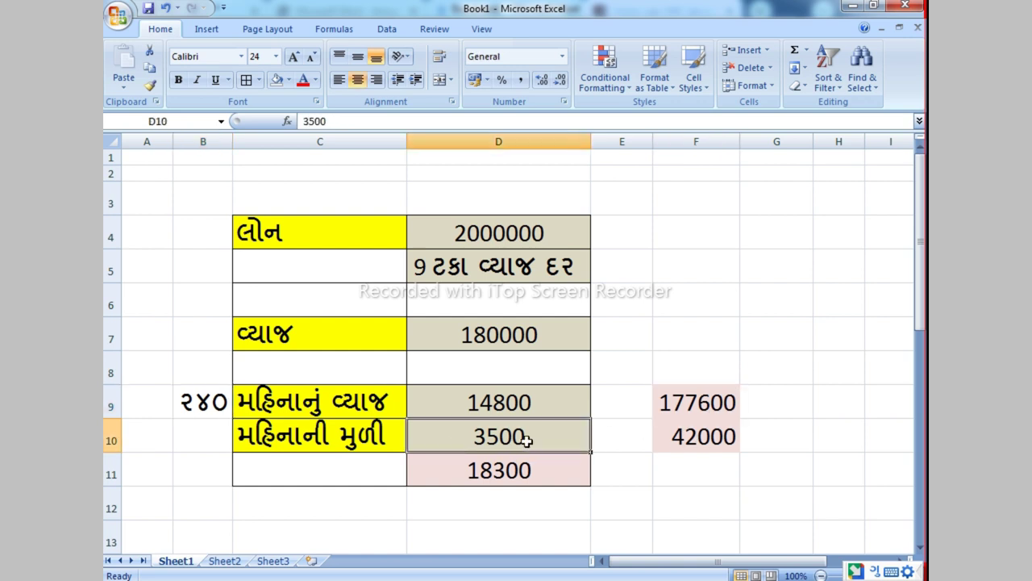
left_click(455, 236)
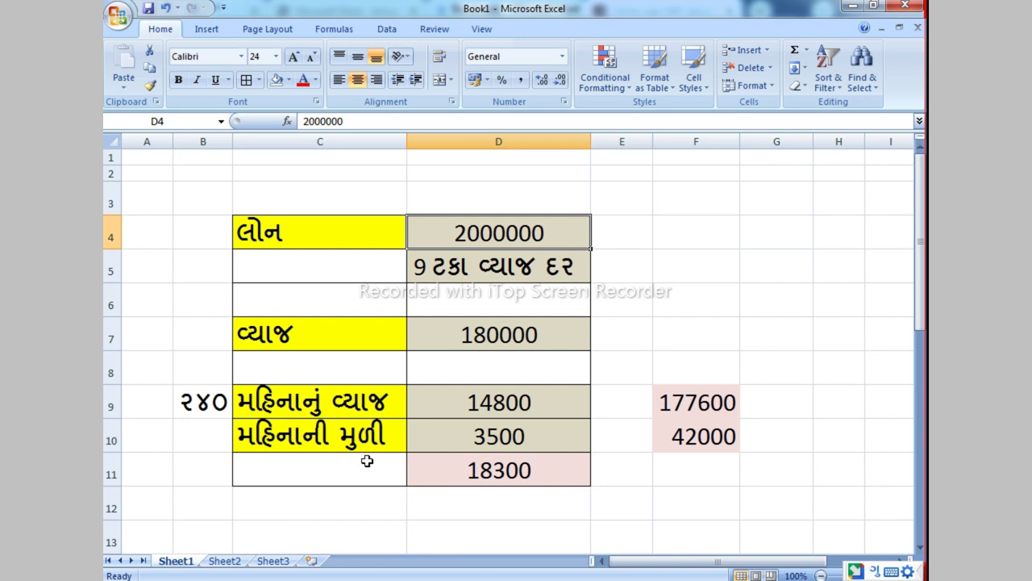
Switch to the Word document and highlight the whole red Gujarati question about home loan part-payment to review it, leaving it deselected
key("alt+Tab")
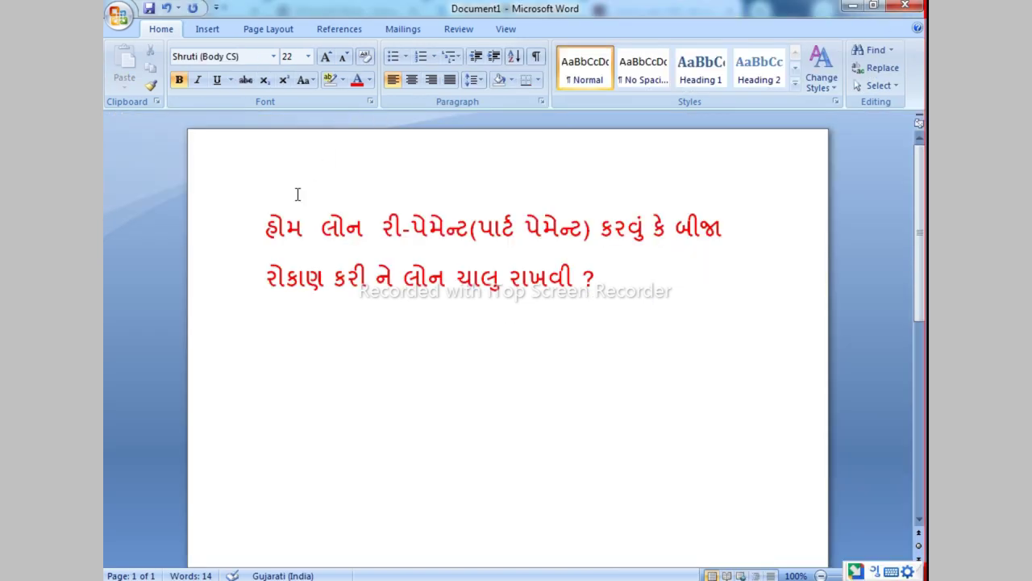
left_click_drag(263, 229, 618, 299)
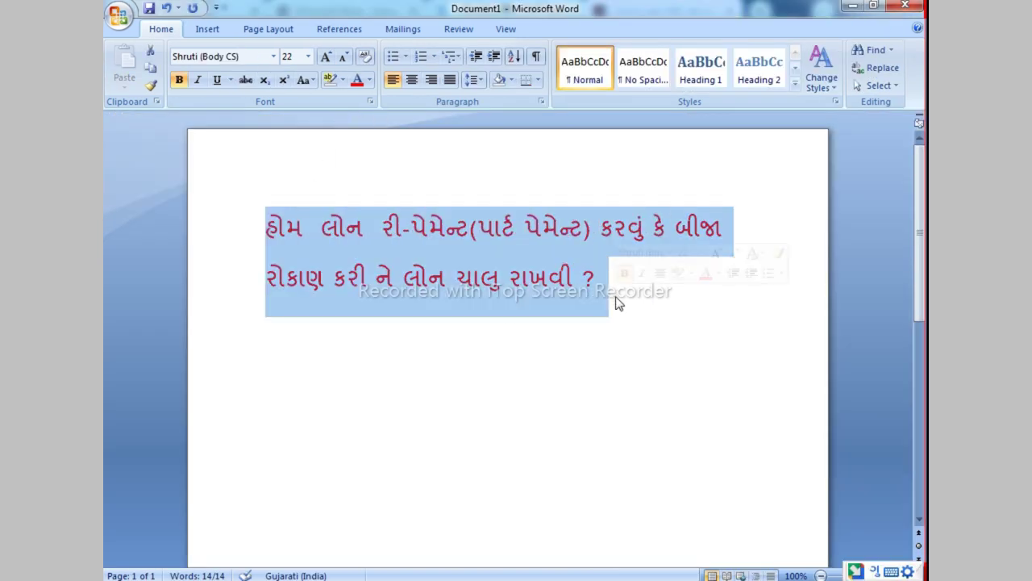
left_click(618, 298)
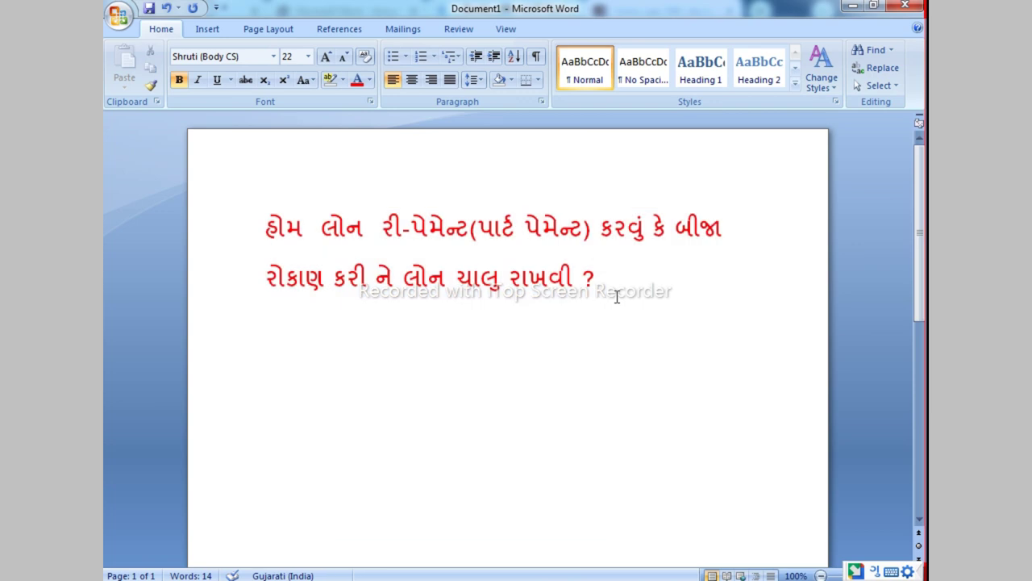